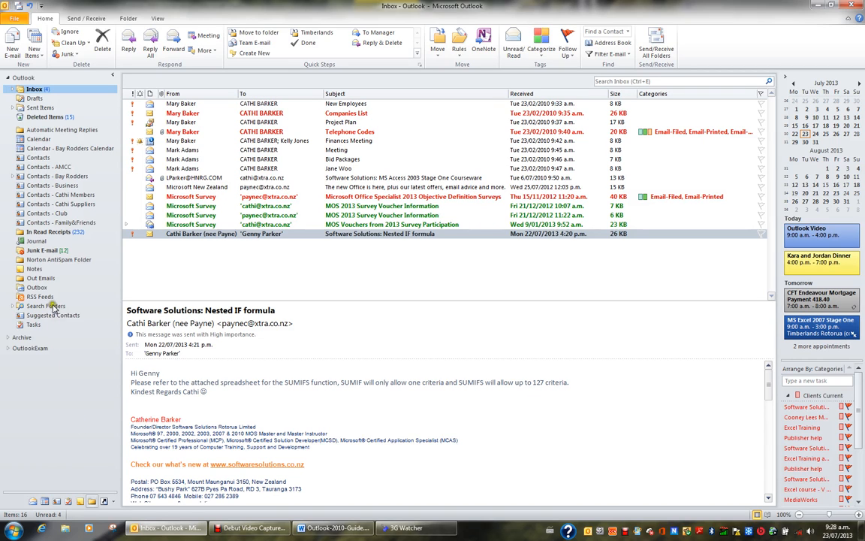
Expand Search Folders and review the With Attachments, Unread Mail and For Follow Up folders.
{"action": "left_click", "coordinate": [13, 89]}
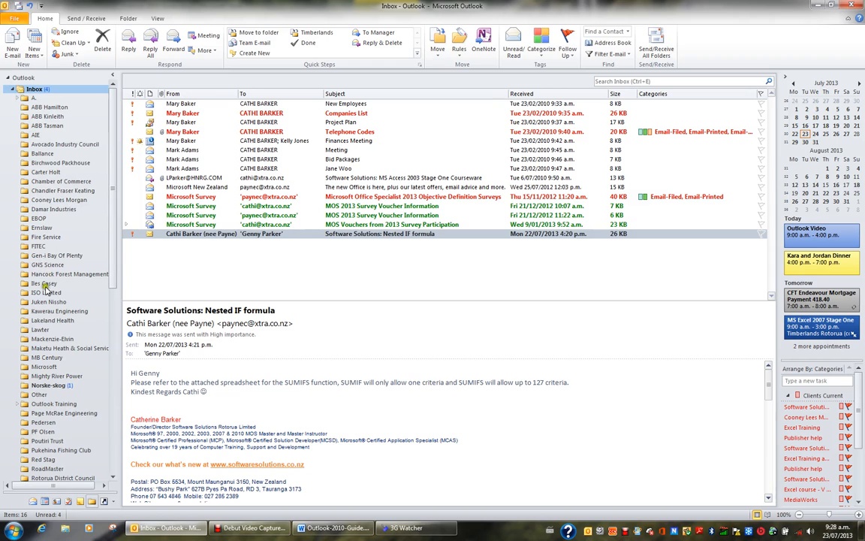
{"action": "left_click", "coordinate": [13, 89]}
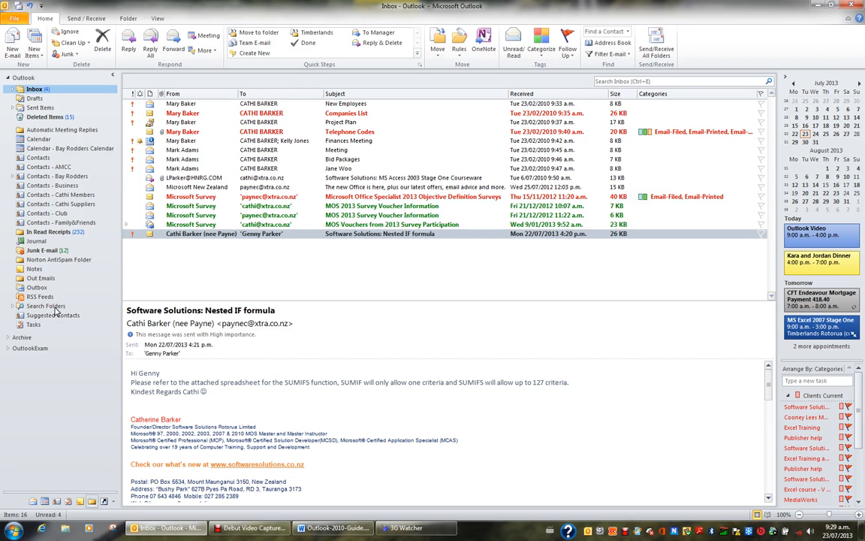
{"action": "left_click", "coordinate": [13, 306]}
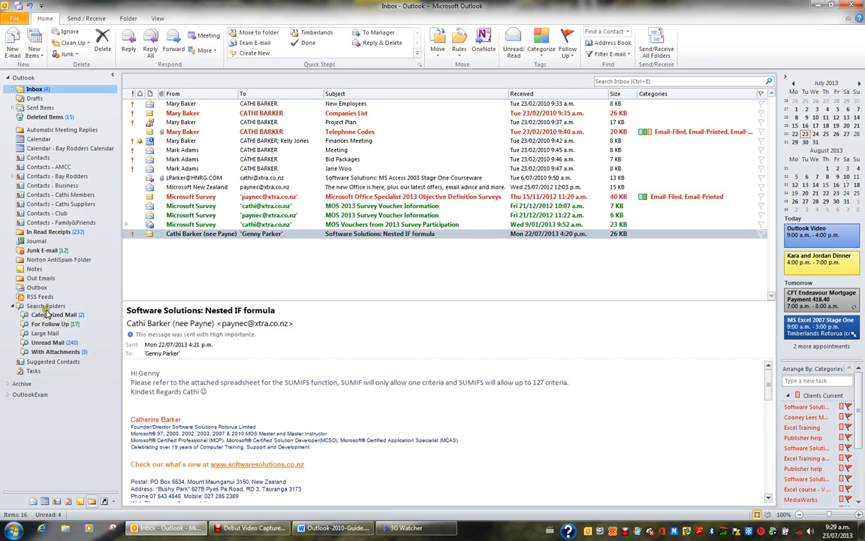
{"action": "left_click", "coordinate": [52, 352]}
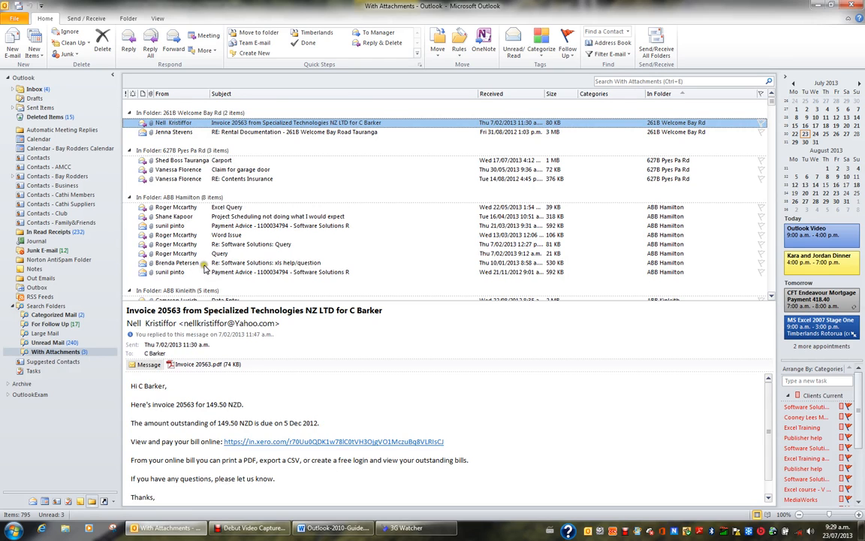
{"action": "left_click", "coordinate": [47, 341]}
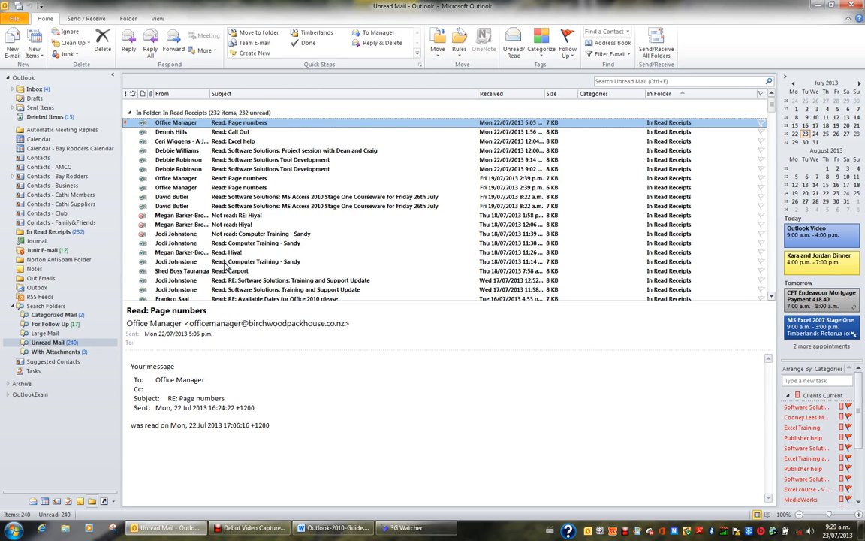
{"action": "left_click", "coordinate": [54, 324]}
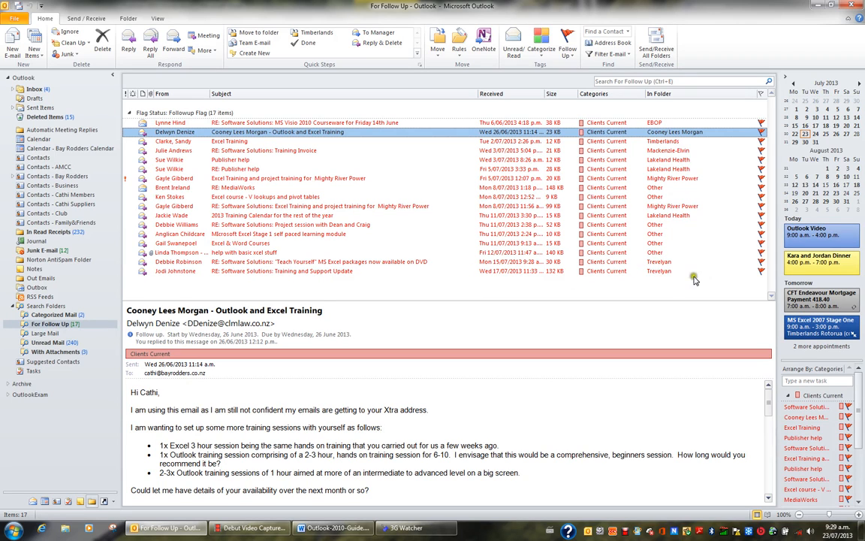
Start a new search folder, select the custom search folder type and open its definition settings.
{"action": "right_click", "coordinate": [46, 307]}
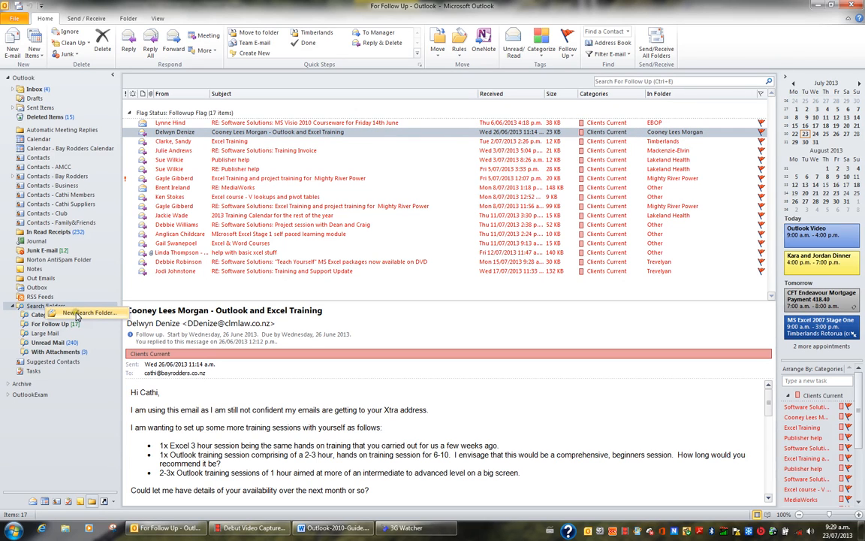
{"action": "left_click", "coordinate": [129, 19]}
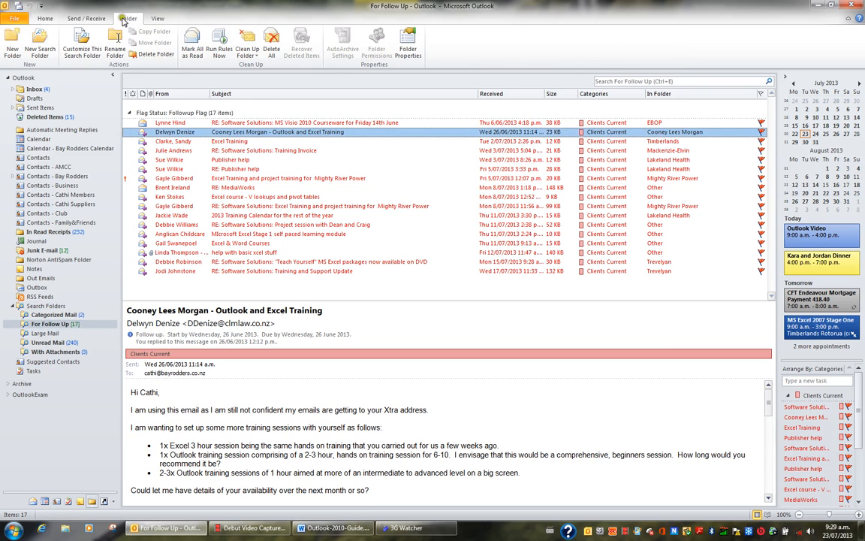
{"action": "left_click", "coordinate": [41, 53]}
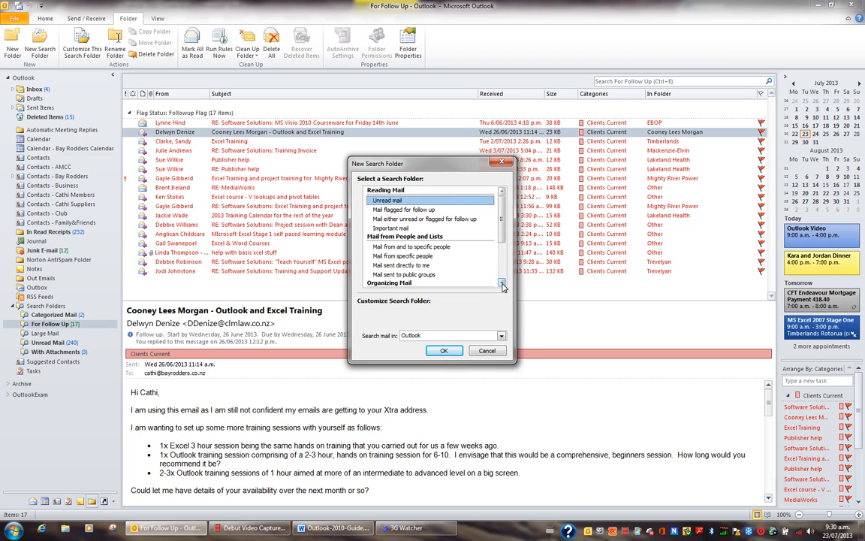
{"action": "left_click", "coordinate": [501, 284]}
{"action": "left_click", "coordinate": [501, 284]}
{"action": "left_click", "coordinate": [502, 284]}
{"action": "left_click", "coordinate": [501, 284]}
{"action": "left_click", "coordinate": [502, 284]}
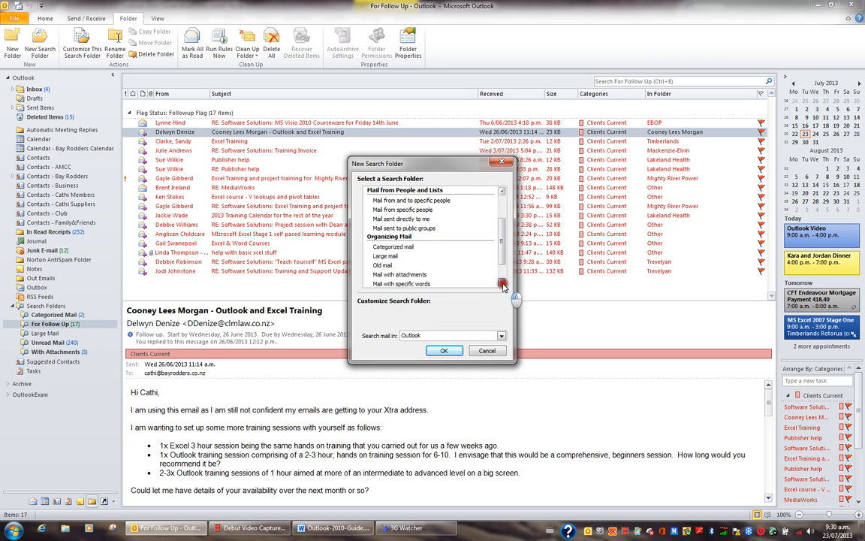
{"action": "left_click", "coordinate": [502, 284]}
{"action": "left_click", "coordinate": [502, 284]}
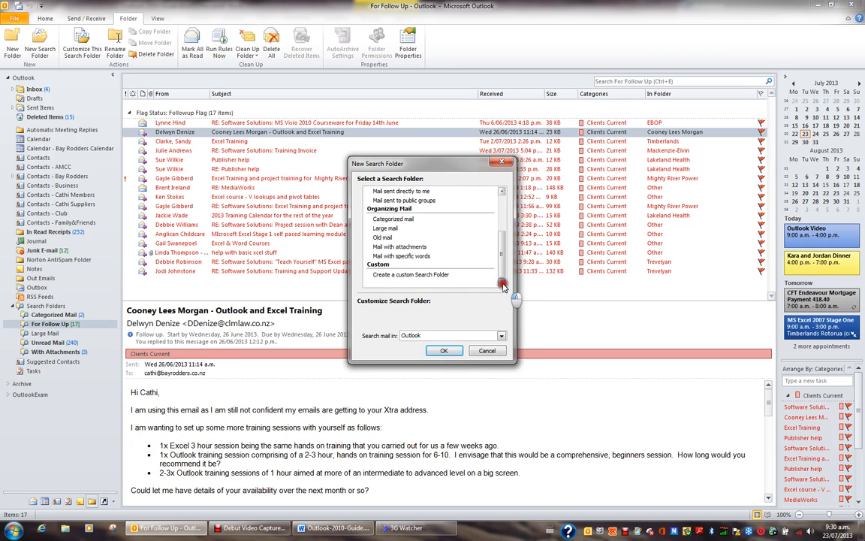
{"action": "left_click", "coordinate": [409, 276]}
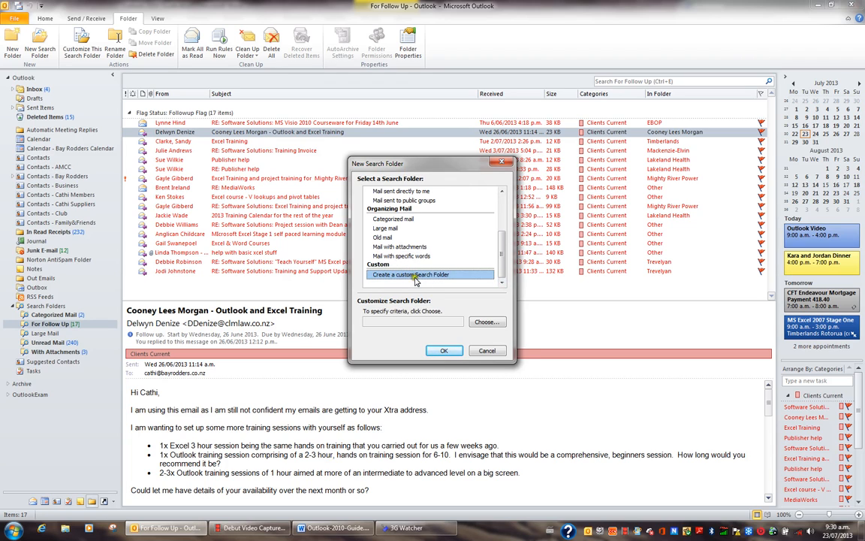
{"action": "left_click", "coordinate": [485, 322]}
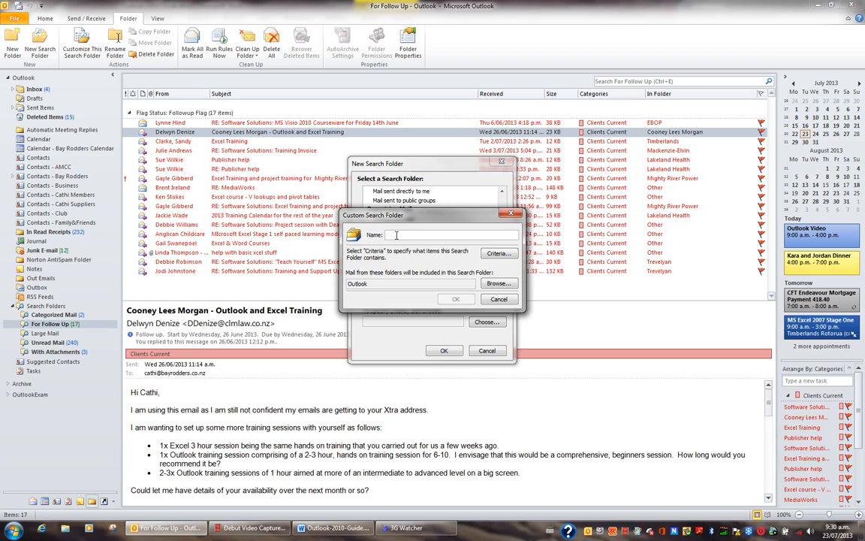
Name the custom search folder "View Emails in One View from Inbox & Sent Items".
{"action": "type", "text": "Vie"}
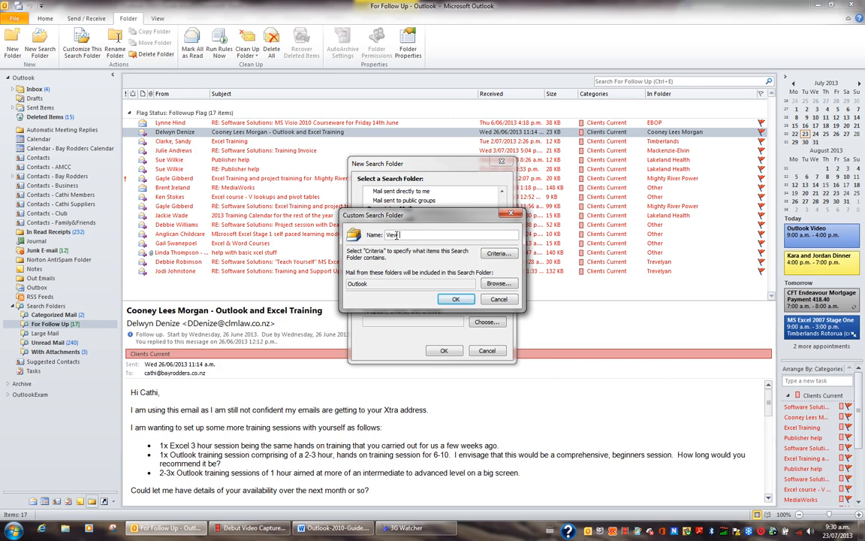
{"action": "type", "text": "w All Emails in One View from Inbox and Sen"}
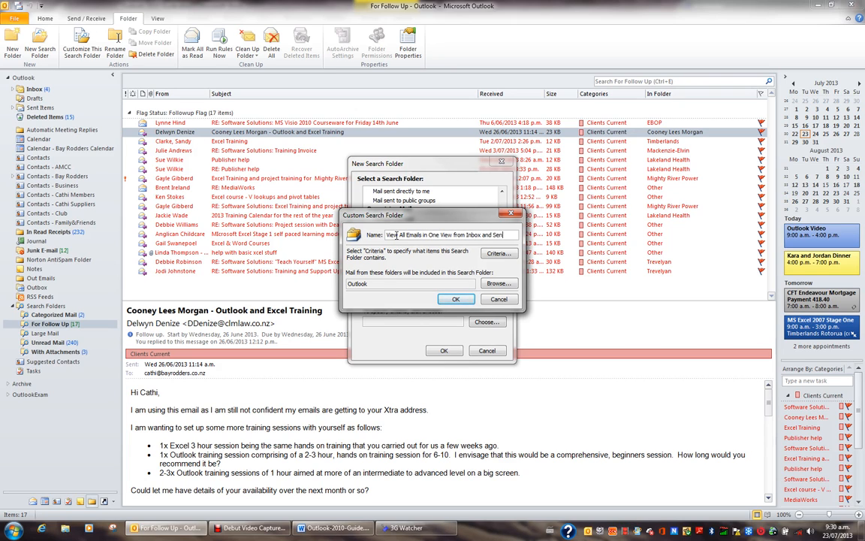
{"action": "type", "text": "ms"}
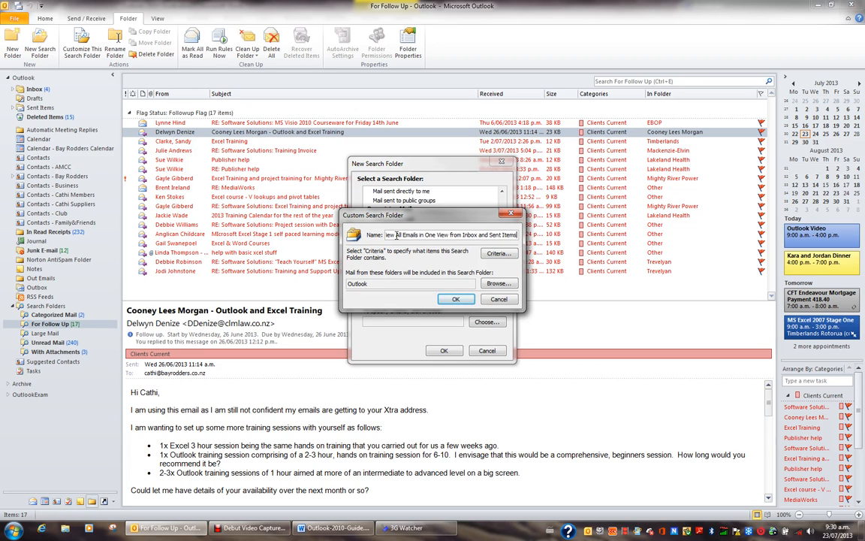
{"action": "key", "text": "Home"}
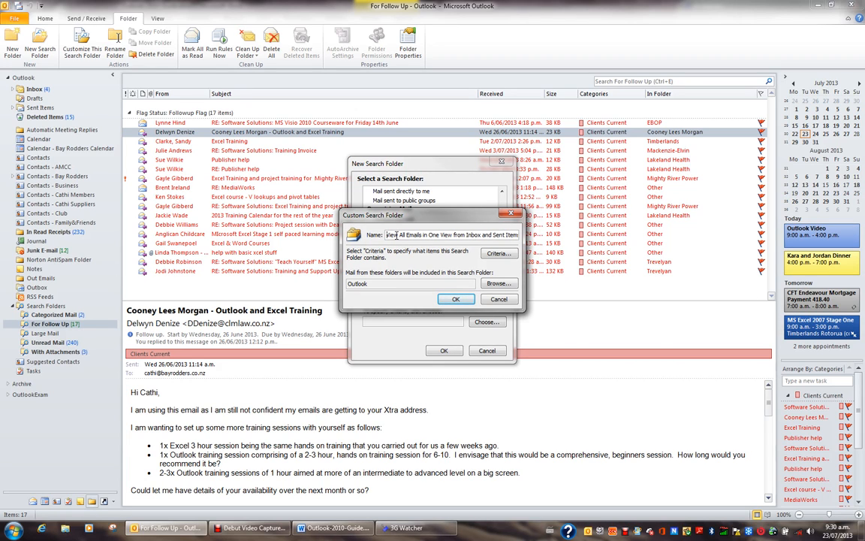
{"action": "key", "text": "Delete"}
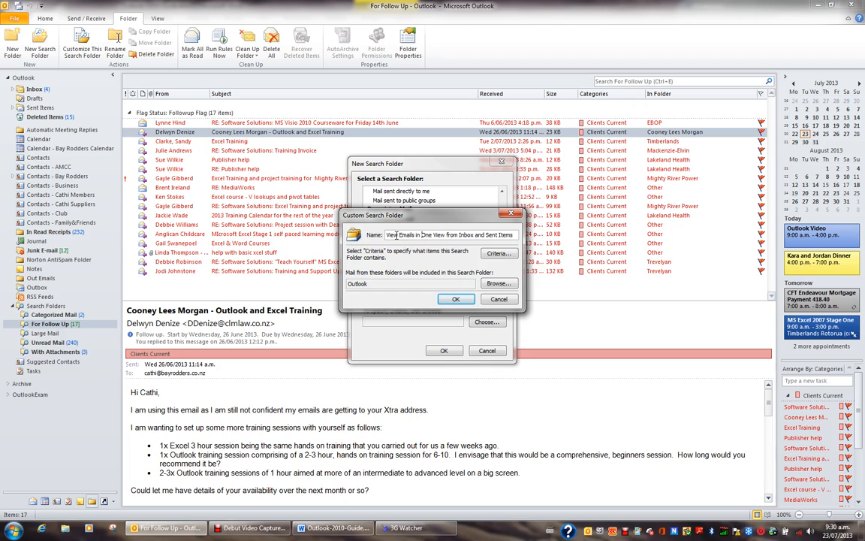
{"action": "key", "text": "ctrl+Right"}
{"action": "key", "text": "ctrl+Right"}
{"action": "key", "text": "ctrl+shift+Right"}
{"action": "type", "text": "&"}
Leave the search criteria unset and limit the search folder to Inbox and Sent Items instead of the whole Outlook mailbox, including subfolders.
{"action": "left_click", "coordinate": [498, 254]}
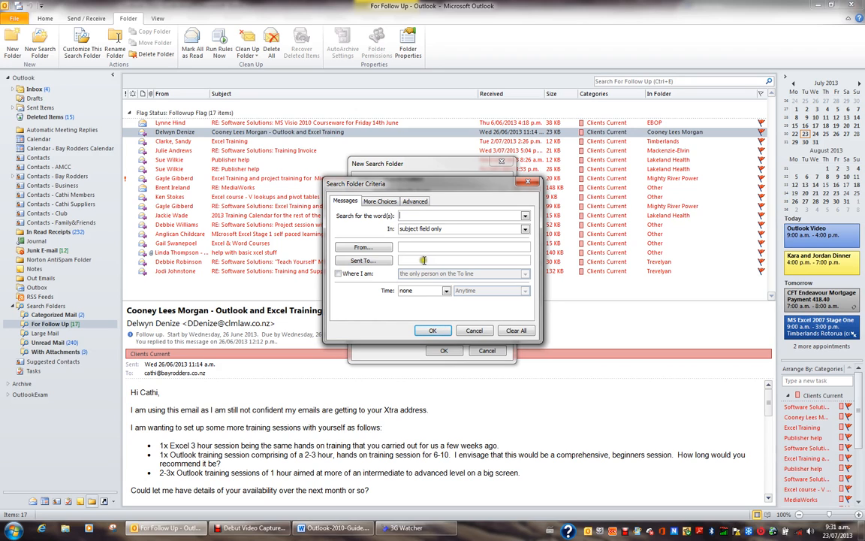
{"action": "left_click", "coordinate": [487, 334]}
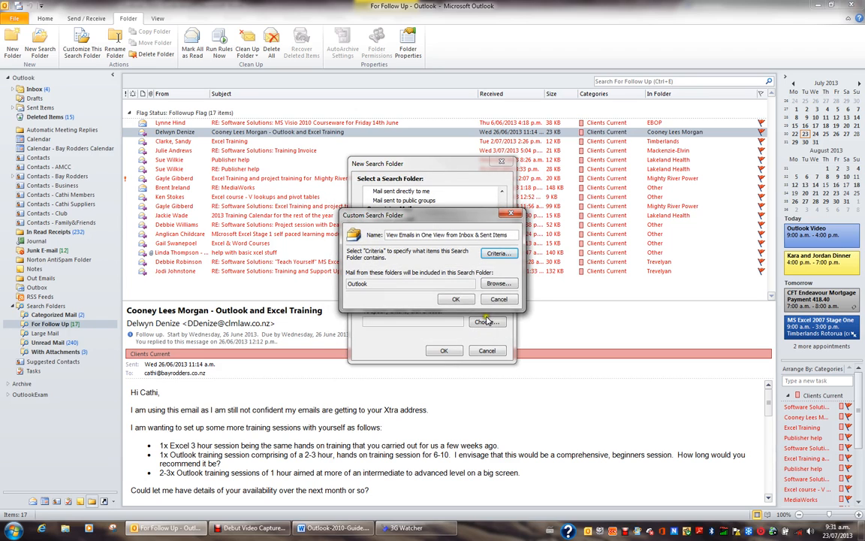
{"action": "left_click", "coordinate": [500, 284]}
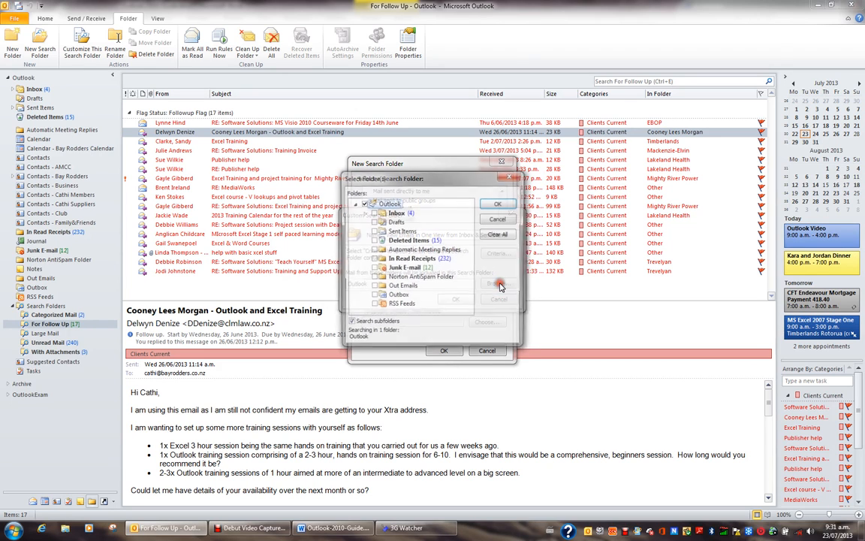
{"action": "left_click", "coordinate": [364, 203]}
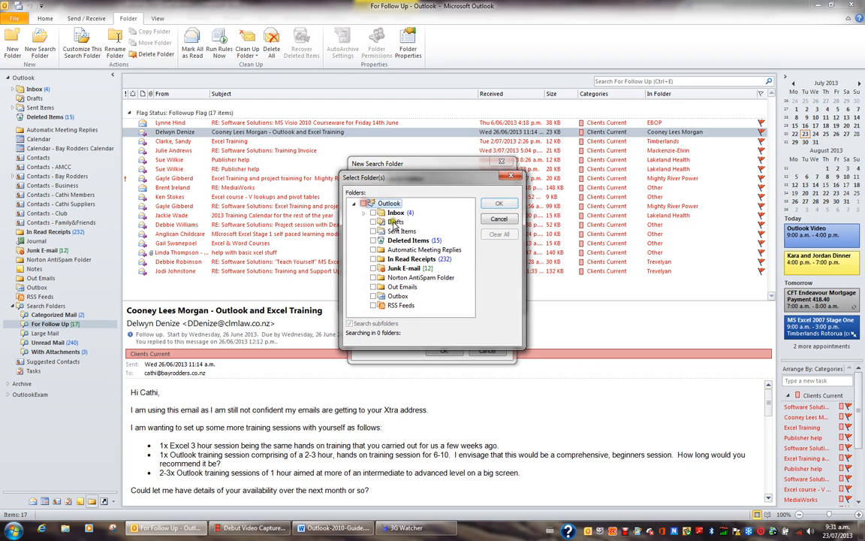
{"action": "left_click", "coordinate": [374, 213]}
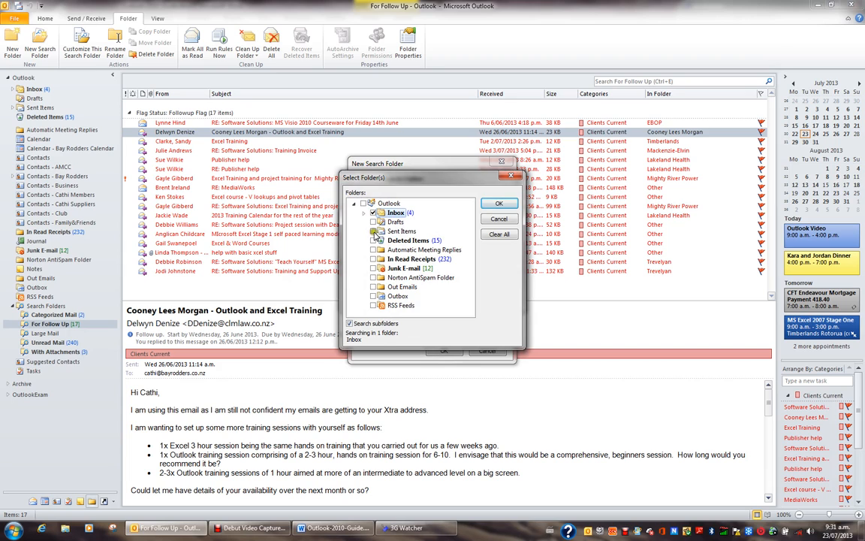
{"action": "left_click", "coordinate": [374, 231]}
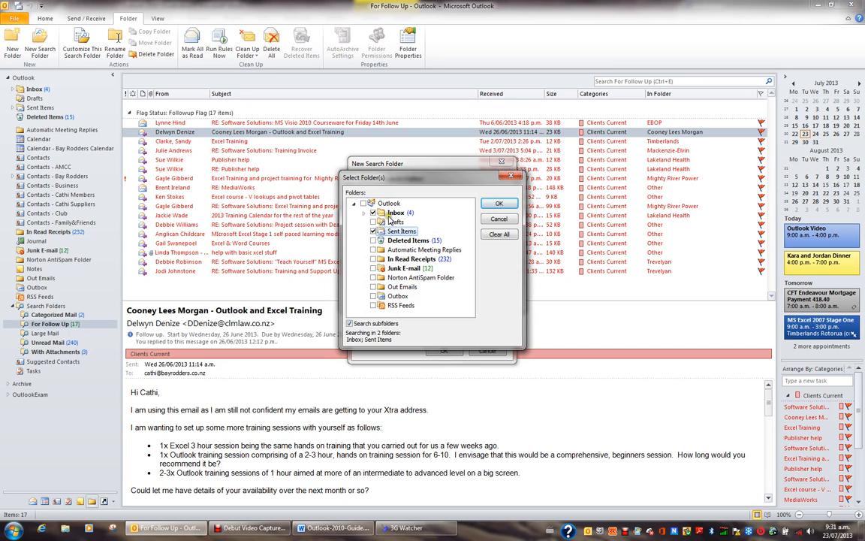
{"action": "left_click", "coordinate": [499, 204]}
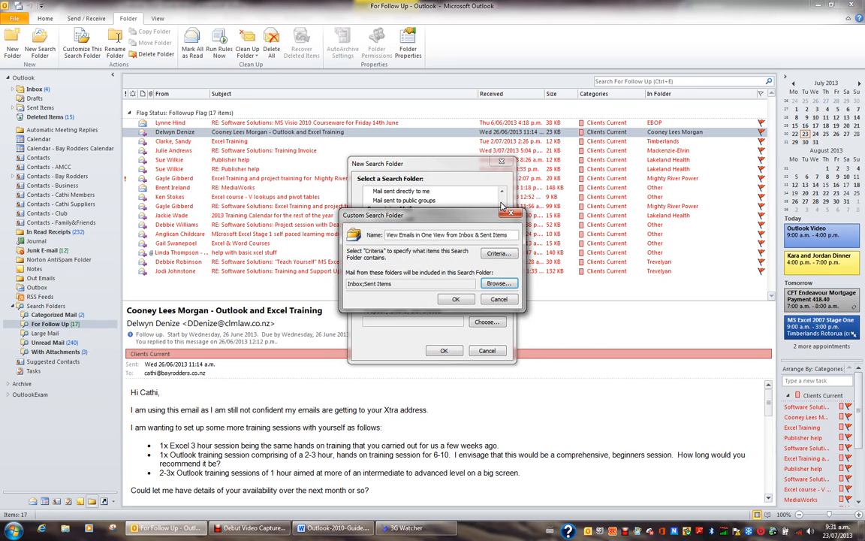
Create the search folder without any criteria and widen the navigation pane to fit its full name.
{"action": "left_click", "coordinate": [458, 300]}
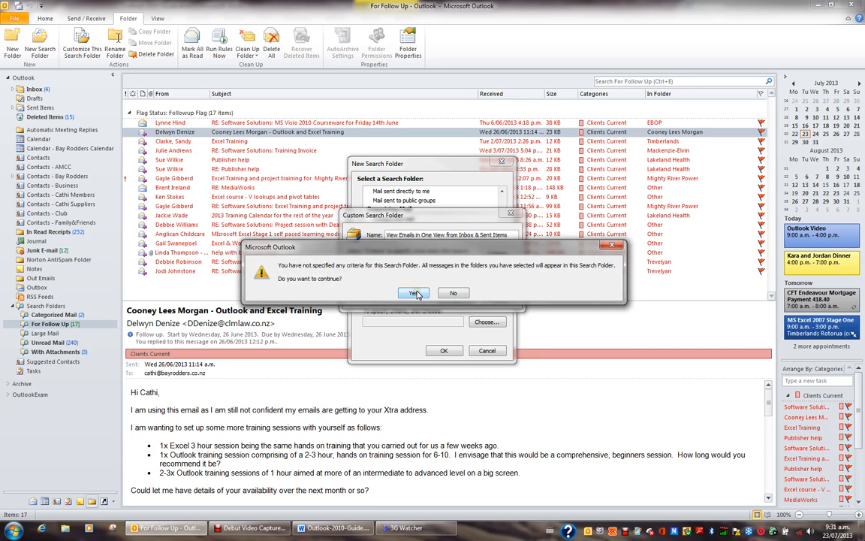
{"action": "left_click", "coordinate": [415, 293]}
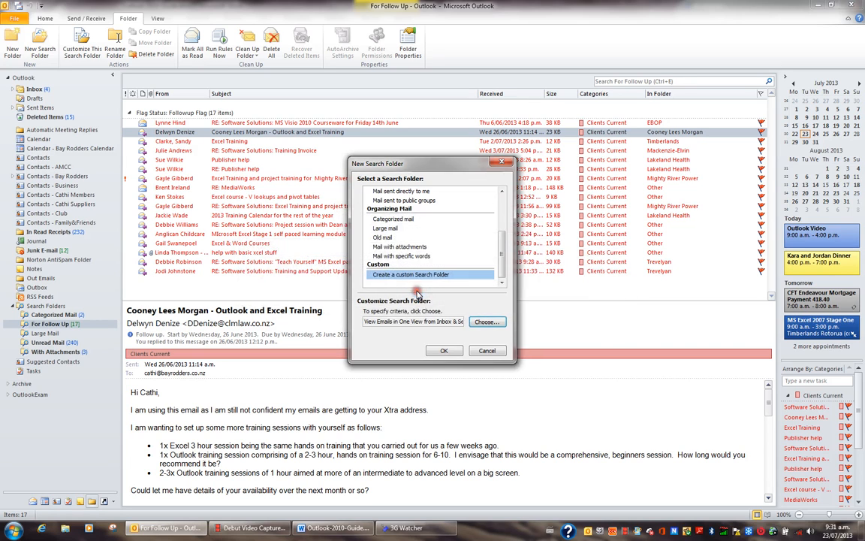
{"action": "left_click", "coordinate": [444, 351]}
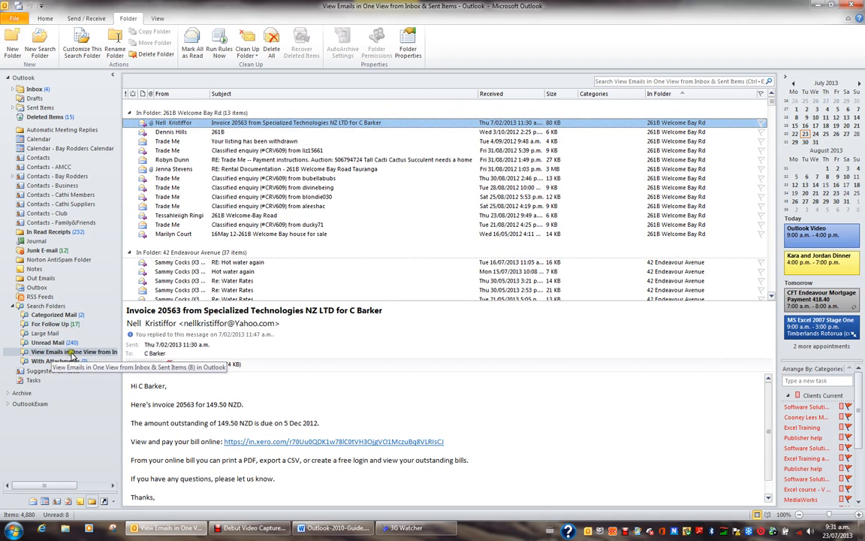
{"action": "left_click_drag", "start_coordinate": [121, 353], "coordinate": [170, 353]}
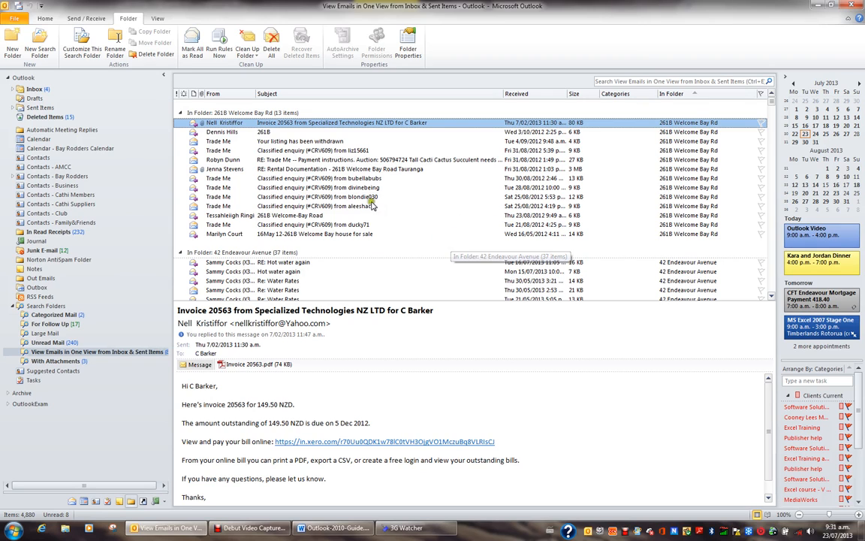
Sort the new search folder's messages by sender, subject and received date in turn, ending with sender.
{"action": "left_click", "coordinate": [235, 94]}
{"action": "left_click", "coordinate": [278, 94]}
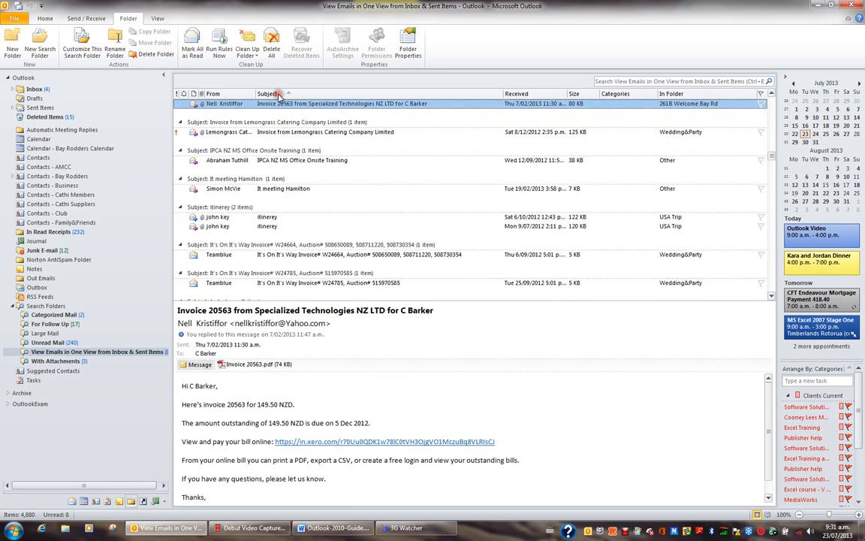
{"action": "left_click", "coordinate": [541, 94]}
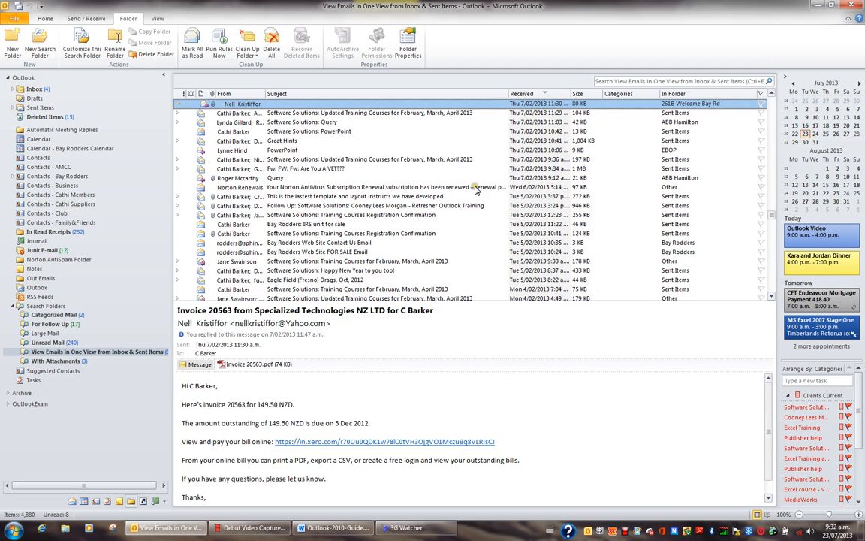
{"action": "left_click", "coordinate": [215, 93]}
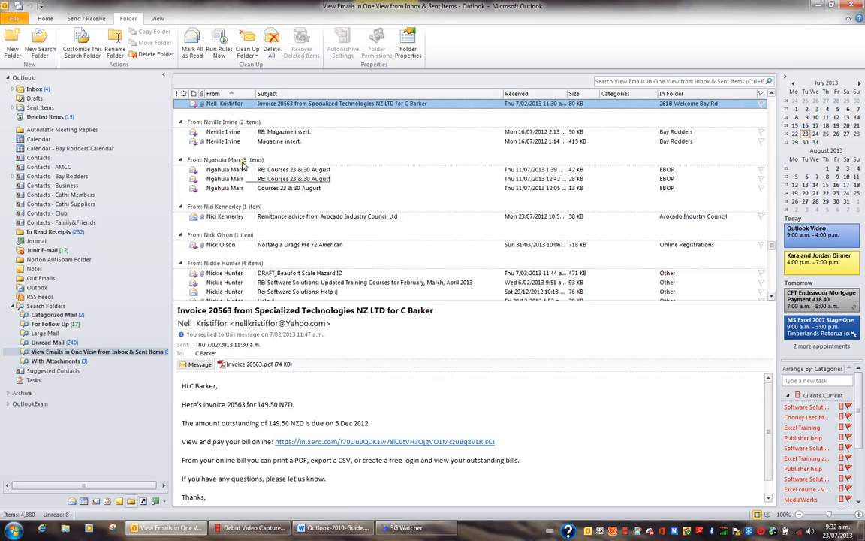
Turn off Show in Groups for the message list and sort the messages by received date.
{"action": "left_click", "coordinate": [153, 19]}
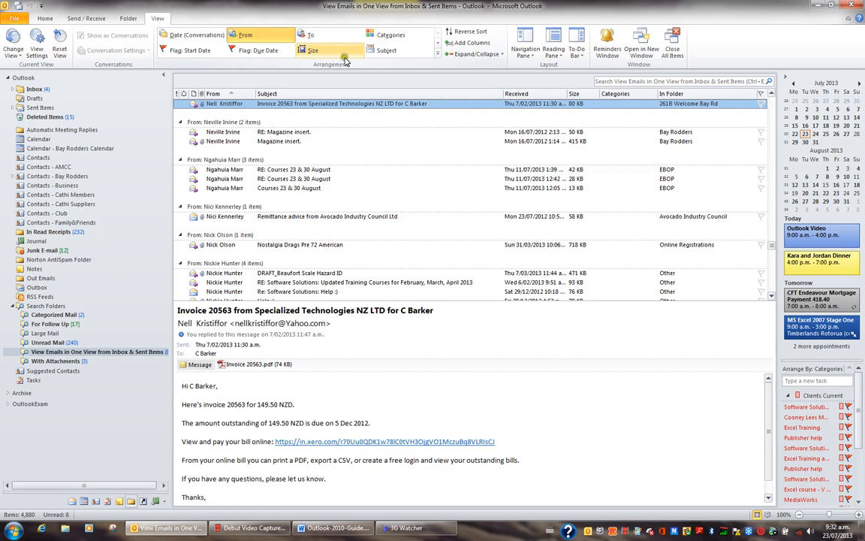
{"action": "left_click", "coordinate": [438, 56]}
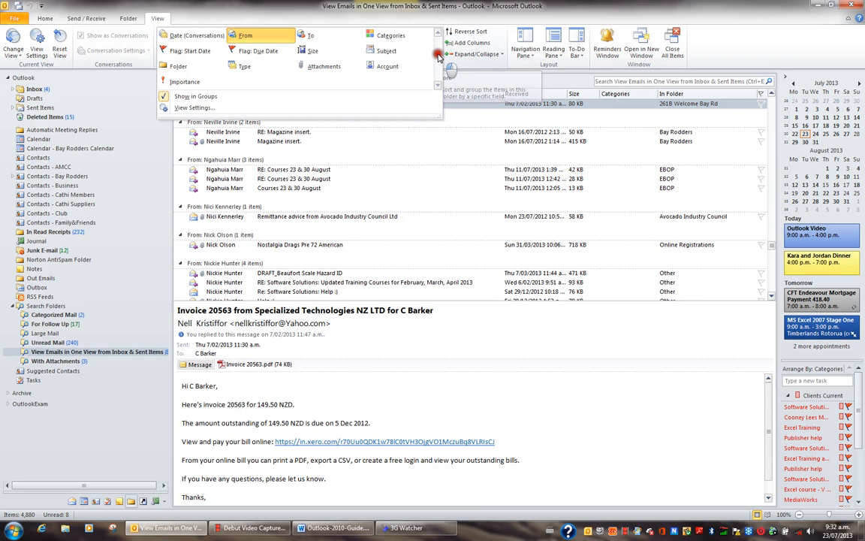
{"action": "left_click", "coordinate": [182, 97]}
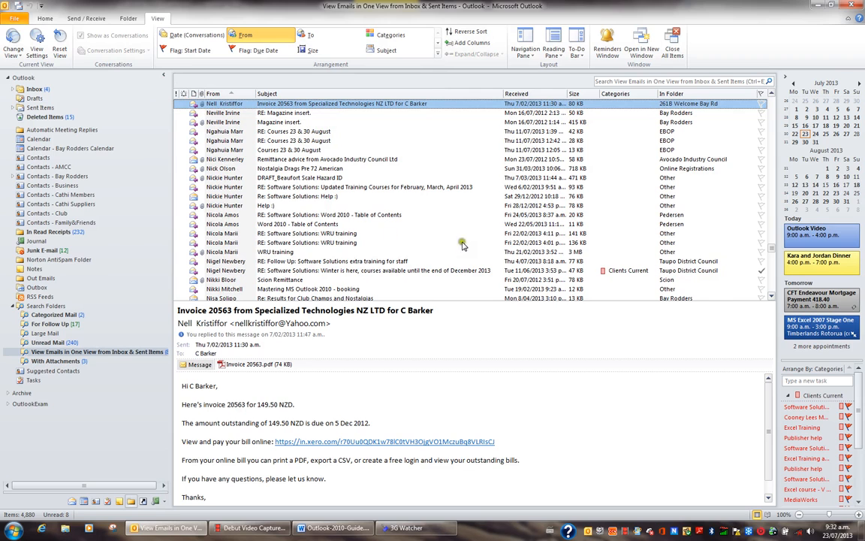
{"action": "left_click", "coordinate": [542, 94]}
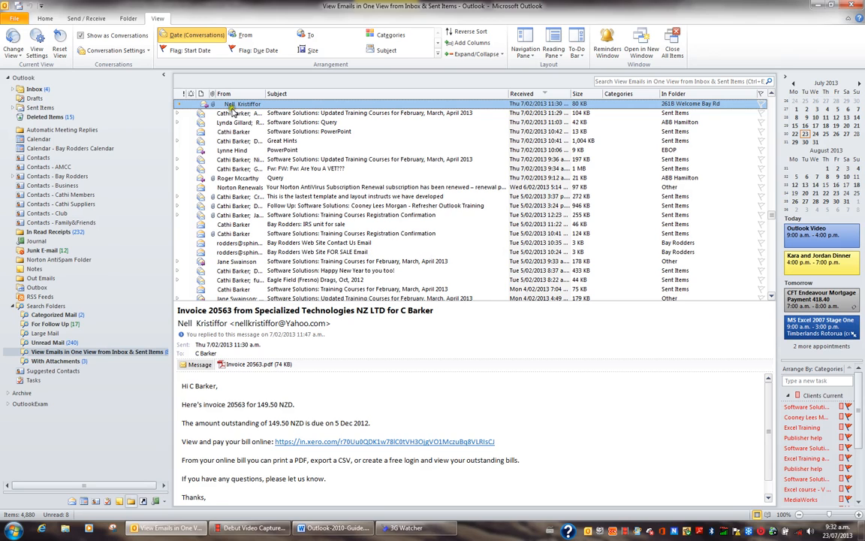
Return to the folder commands and narrow the navigation pane.
{"action": "left_click", "coordinate": [132, 19]}
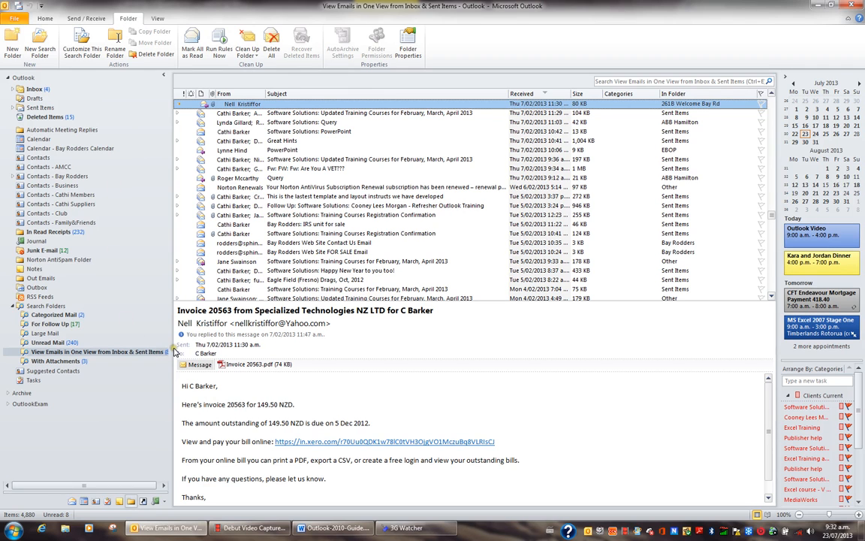
{"action": "left_click_drag", "start_coordinate": [173, 351], "coordinate": [109, 352]}
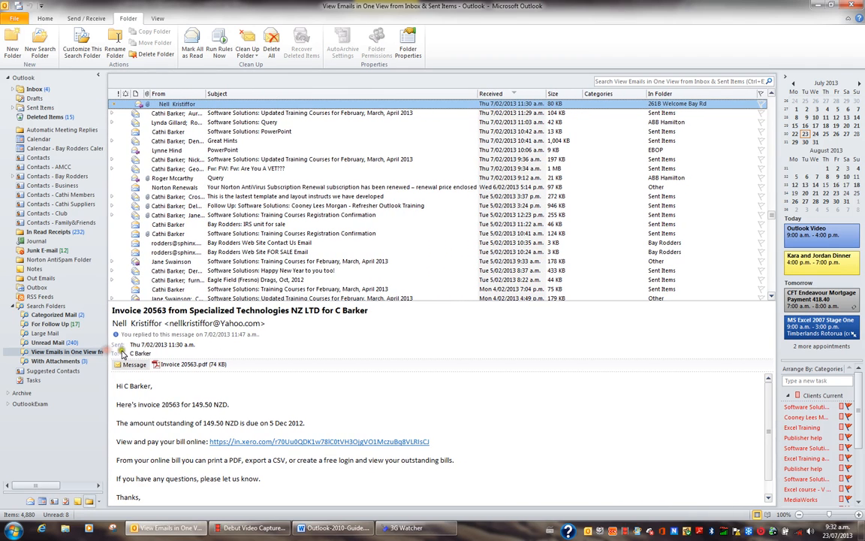